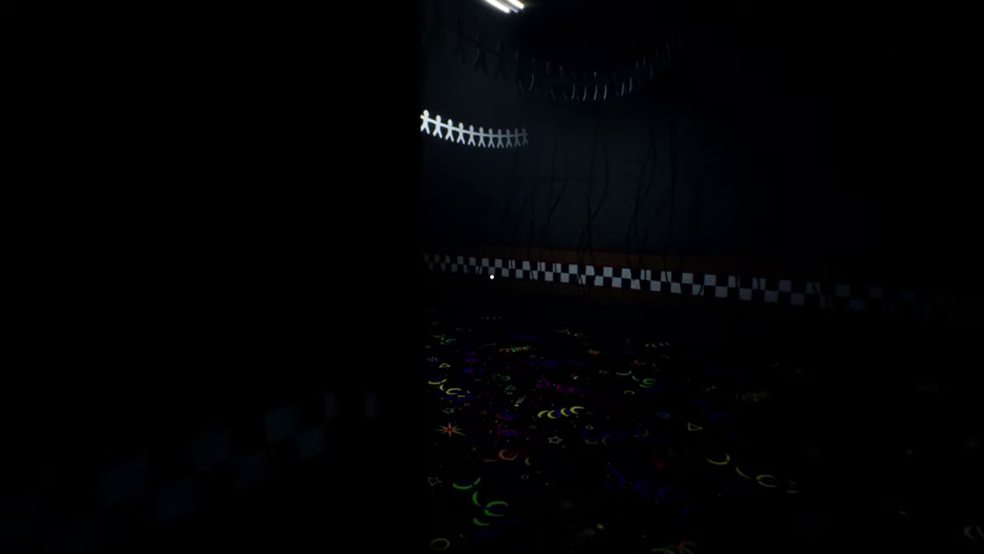
pyautogui.press('w')
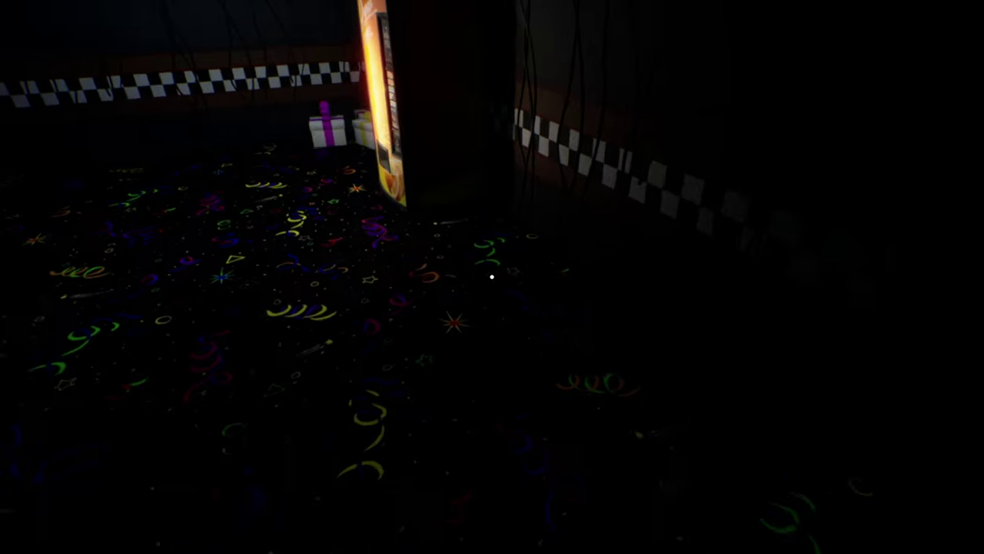
pyautogui.press('w')
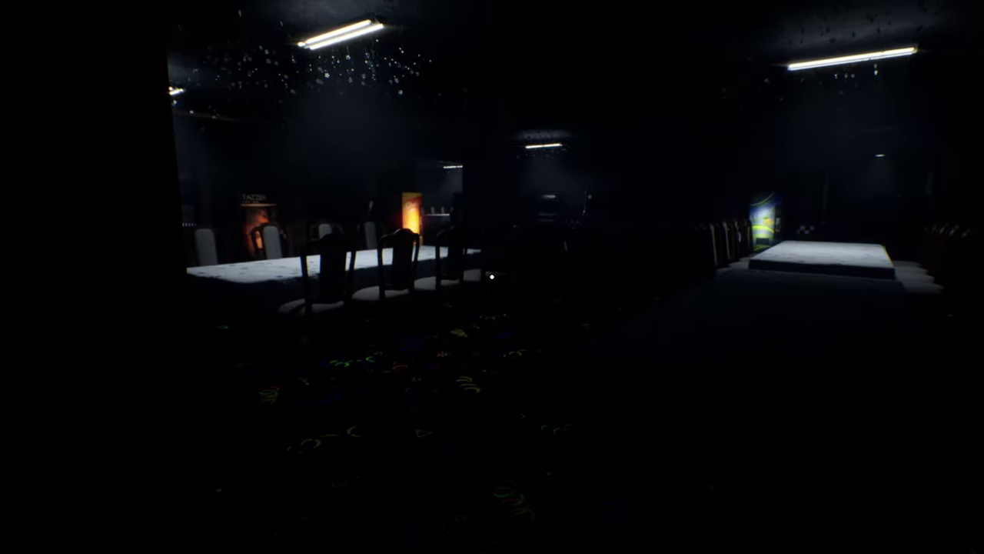
pyautogui.press('w')
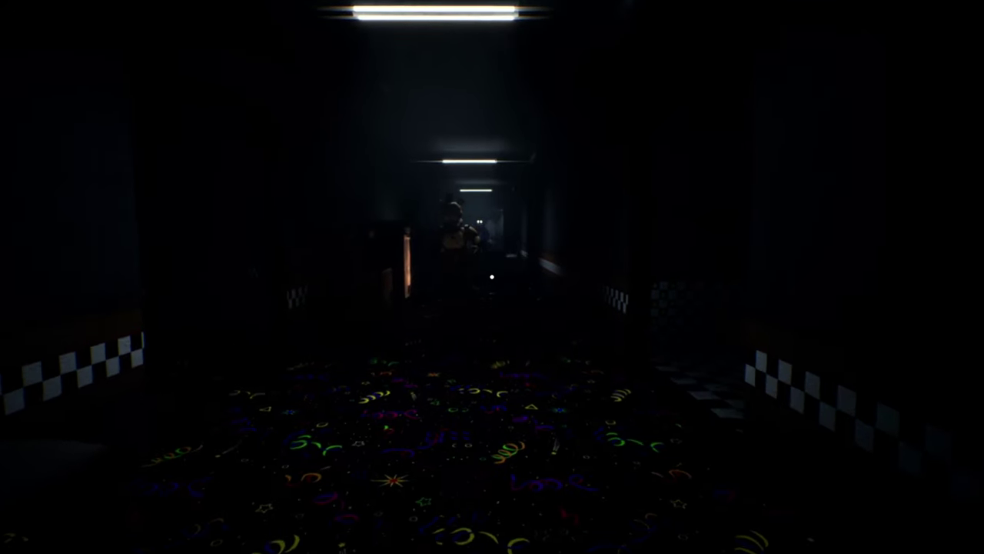
pyautogui.press('w')
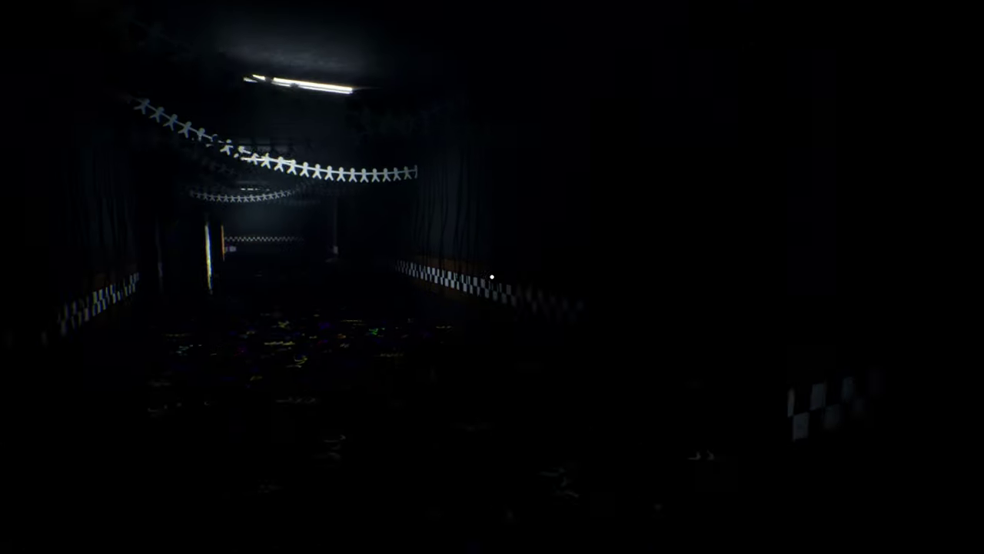
pyautogui.press('w')
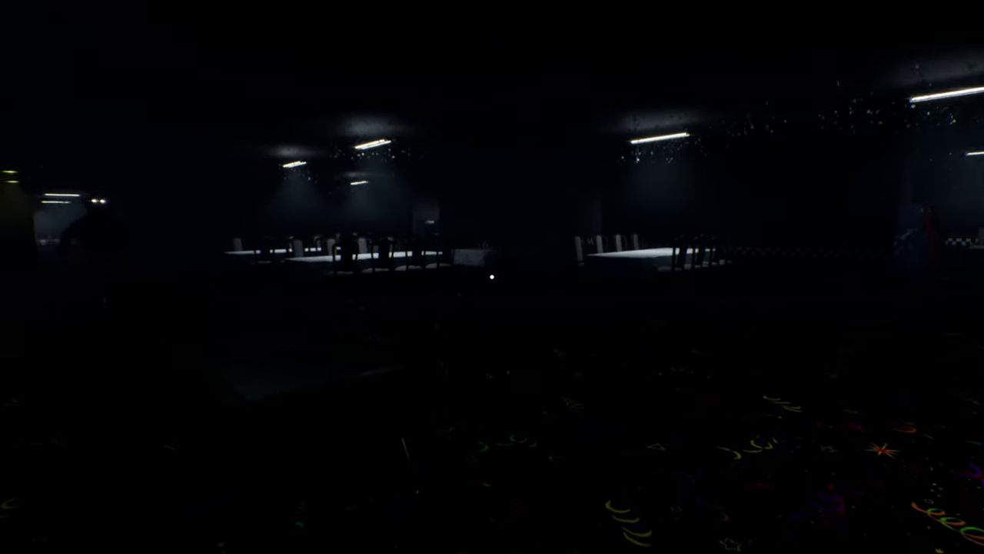
pyautogui.press('w')
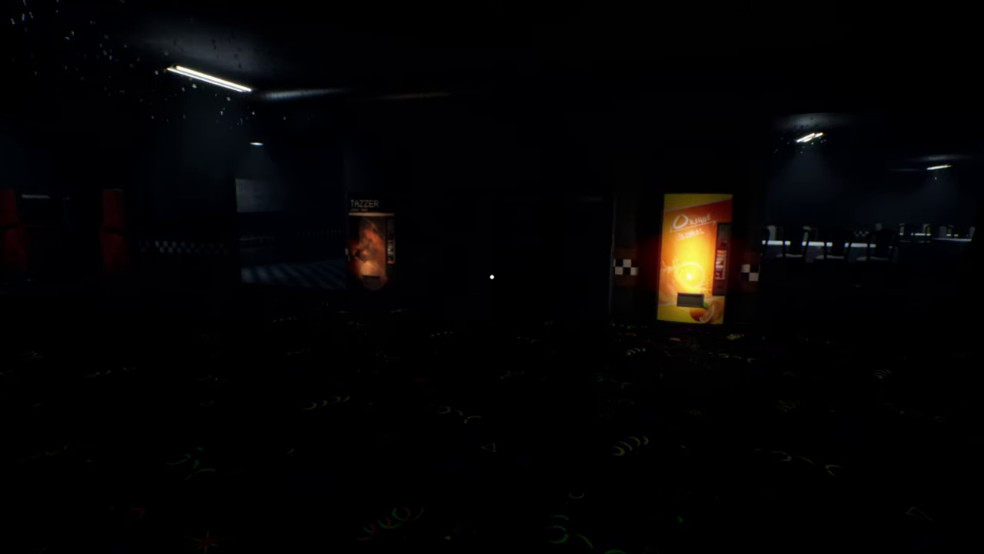
pyautogui.press('w')
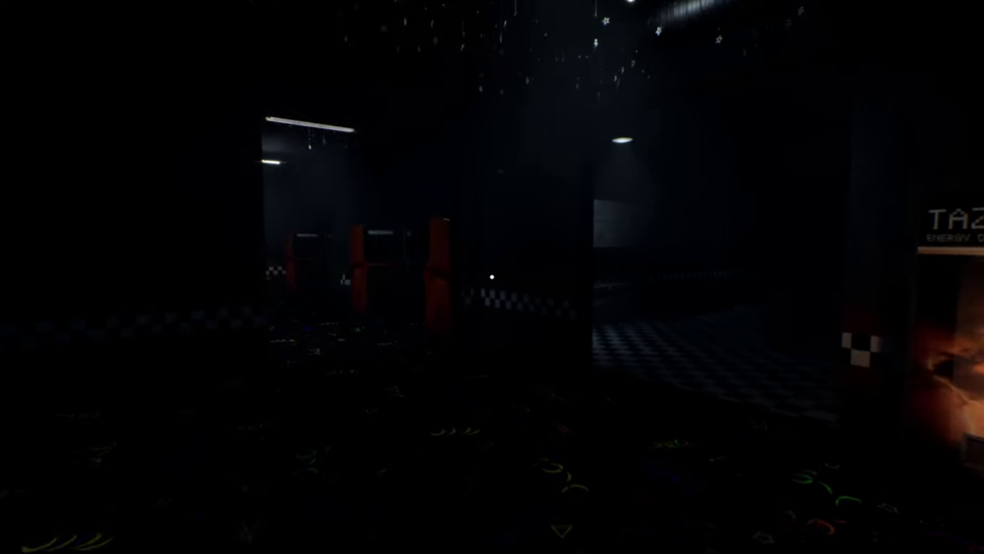
pyautogui.press('w')
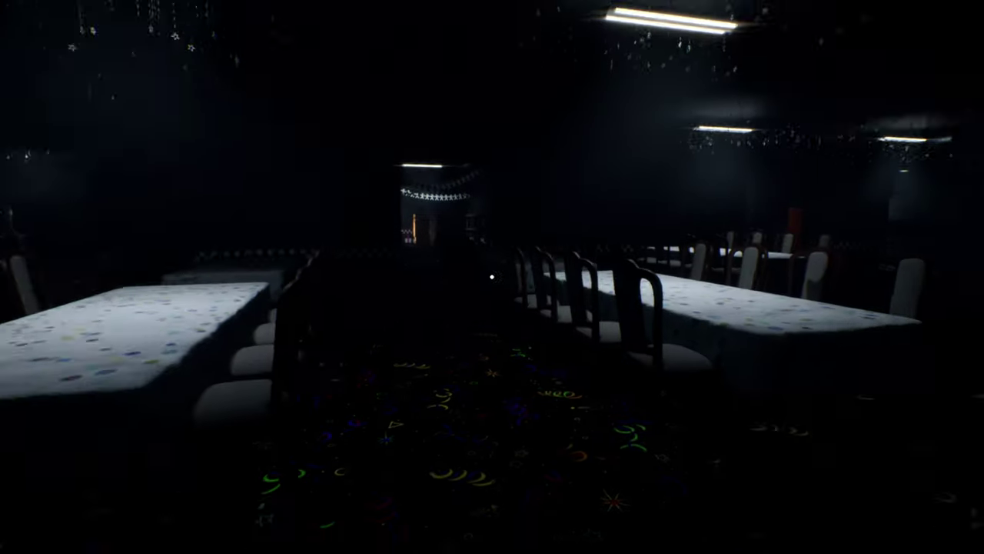
pyautogui.press('w')
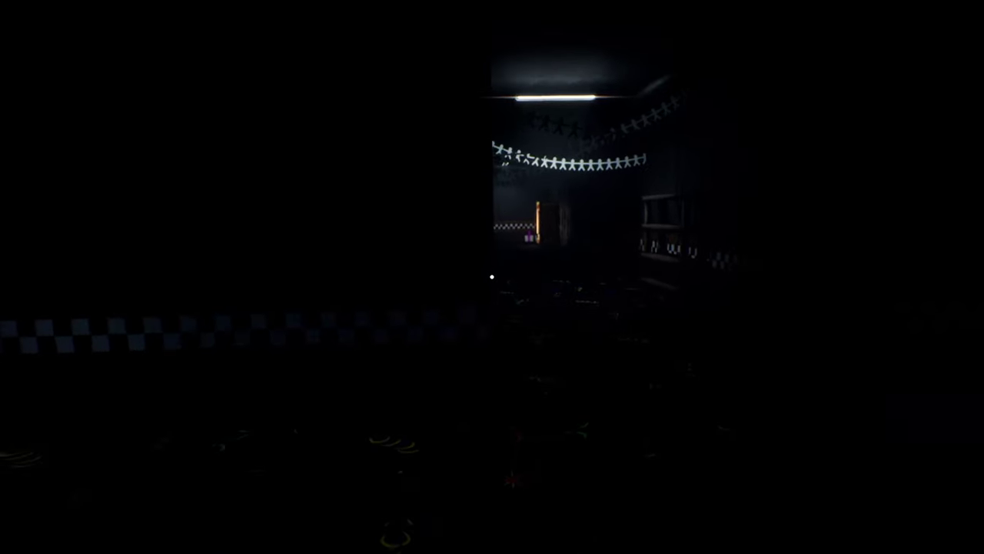
pyautogui.press('w')
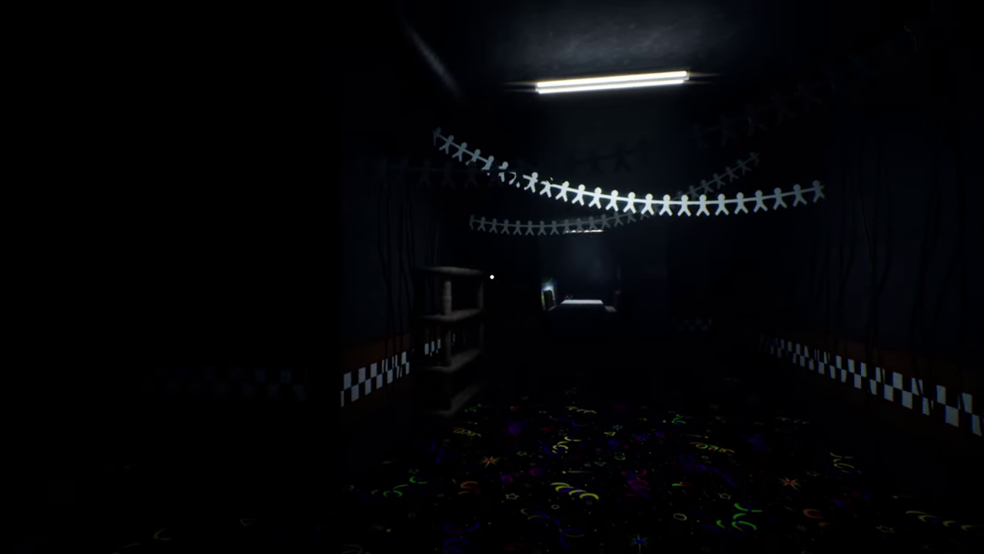
pyautogui.press('w')
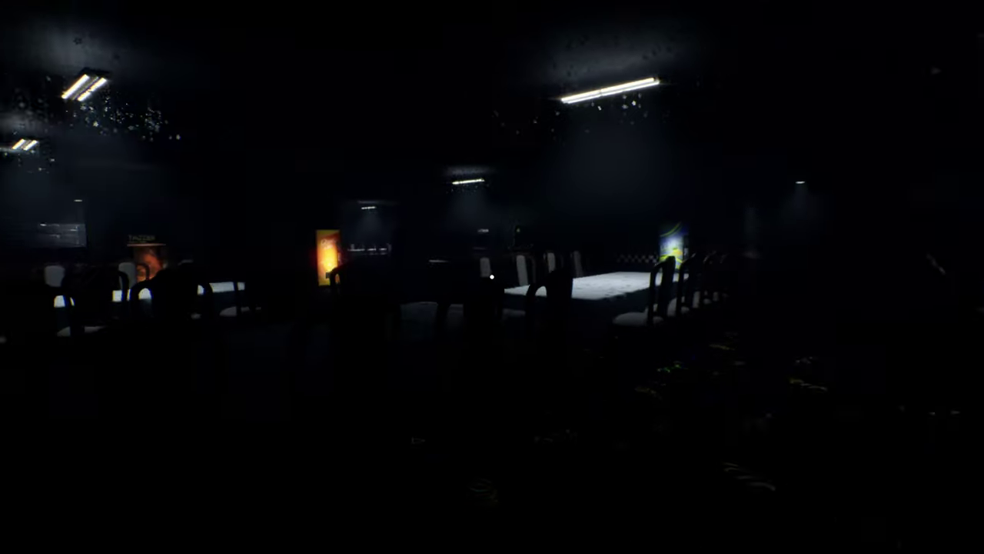
pyautogui.press('w')
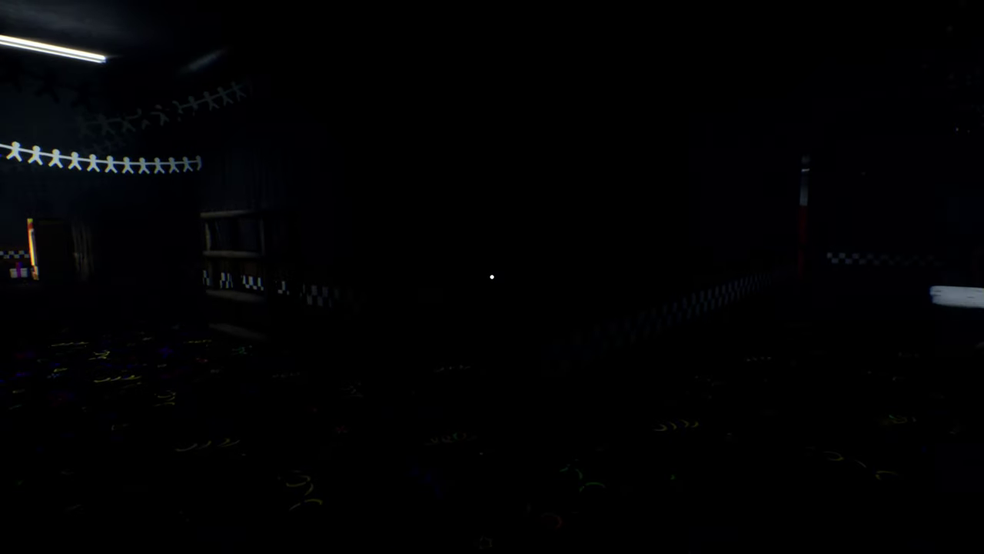
pyautogui.press('w')
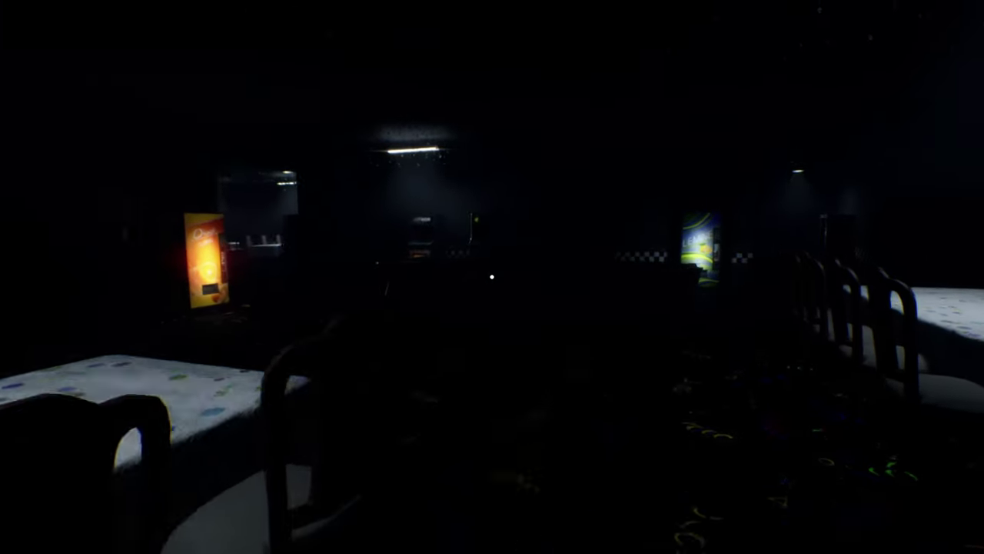
pyautogui.press('w')
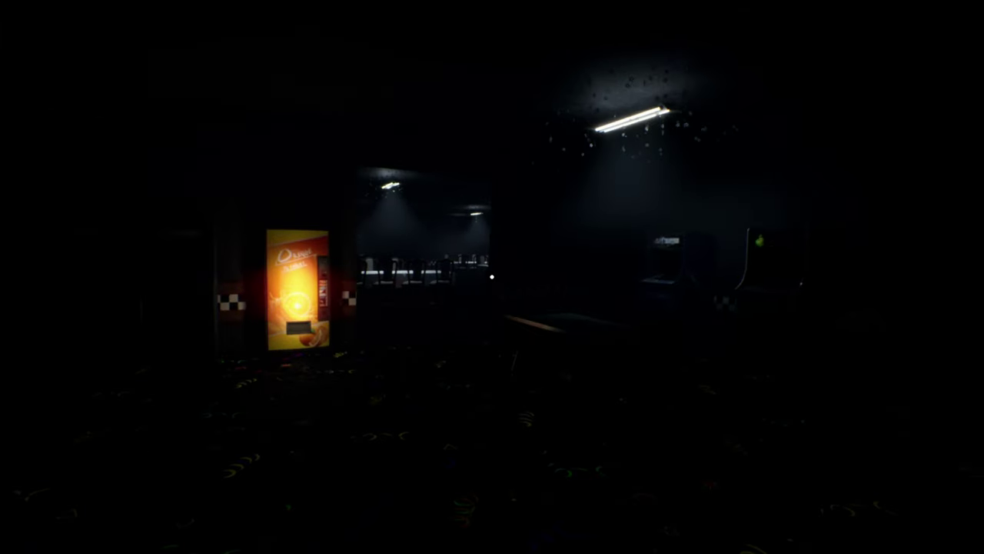
pyautogui.press('w')
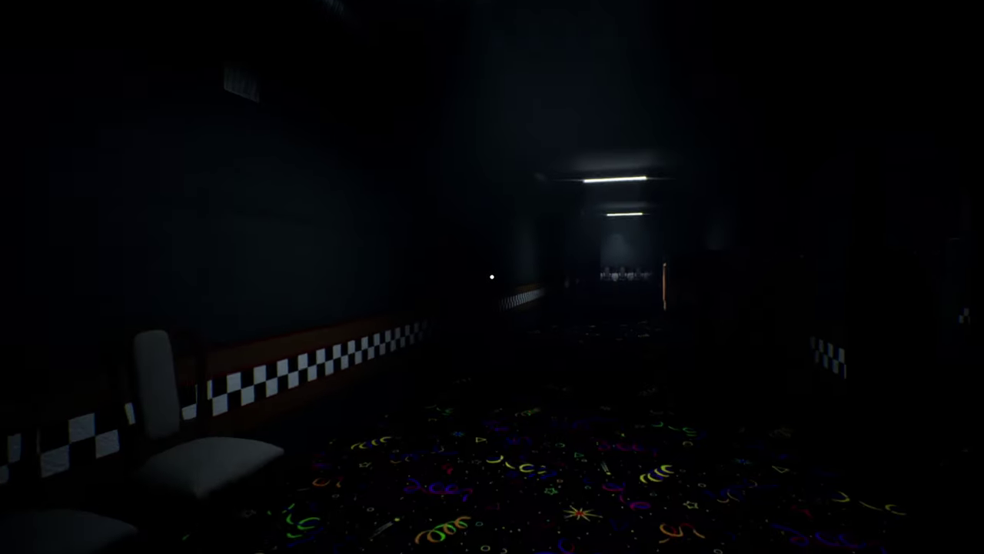
pyautogui.press('w')
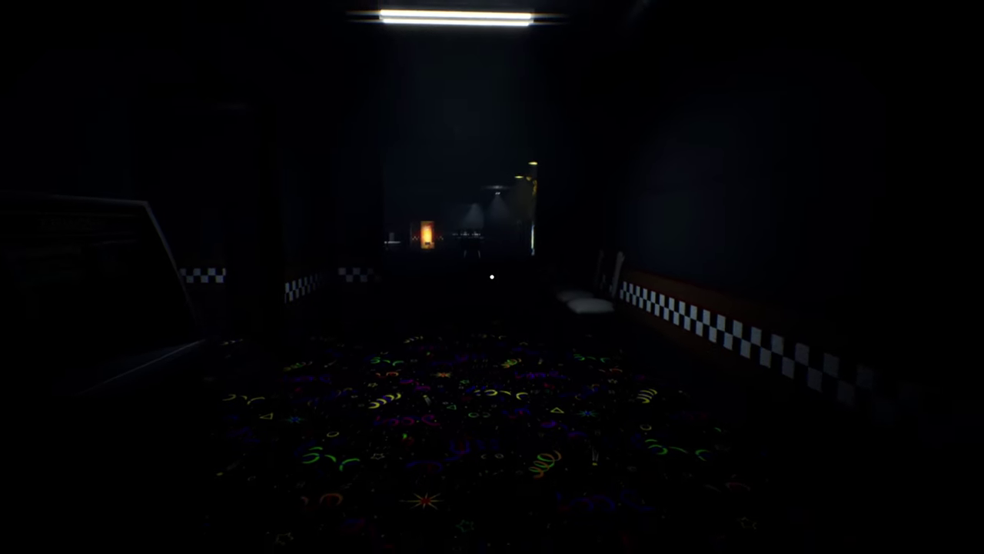
pyautogui.press('w')
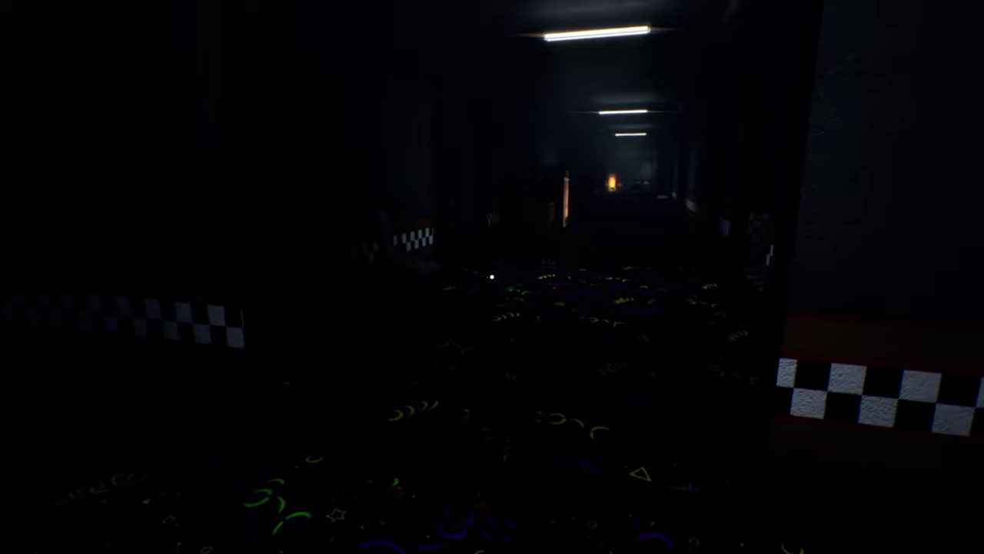
pyautogui.press('w')
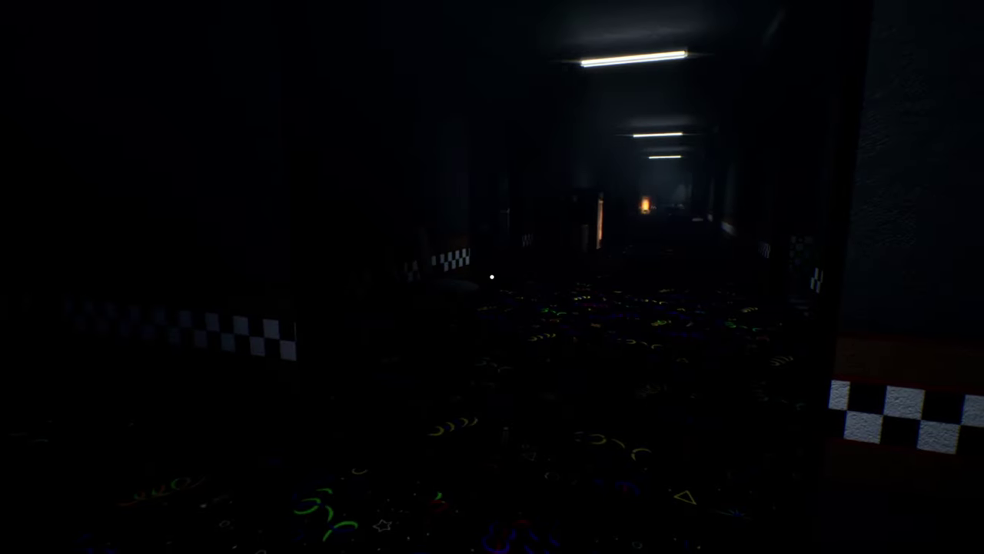
pyautogui.press('w')
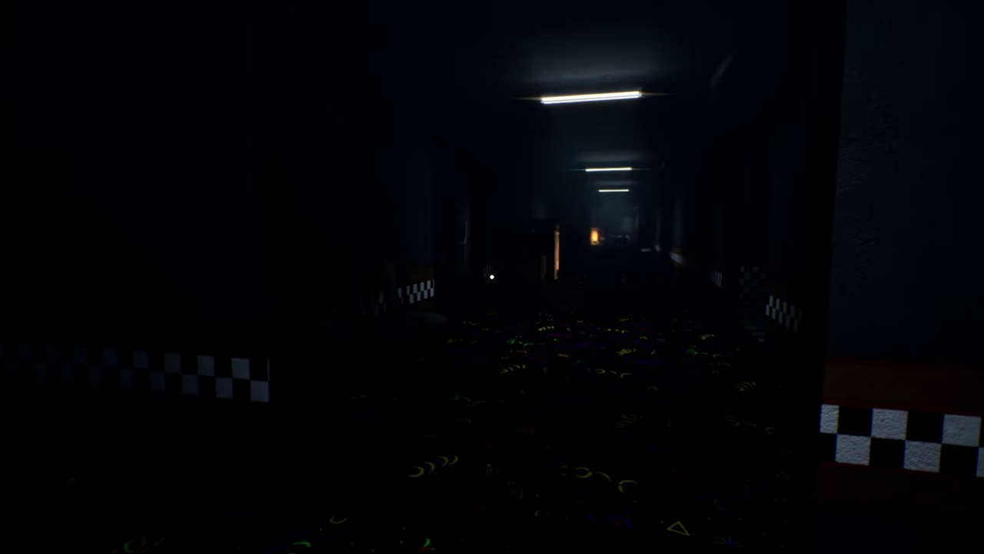
pyautogui.press('w')
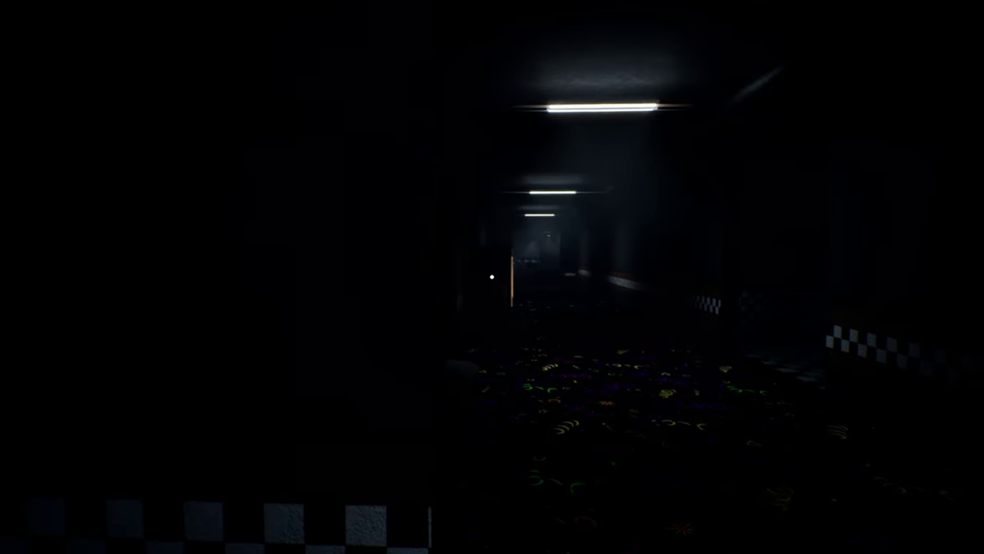
pyautogui.press('w')
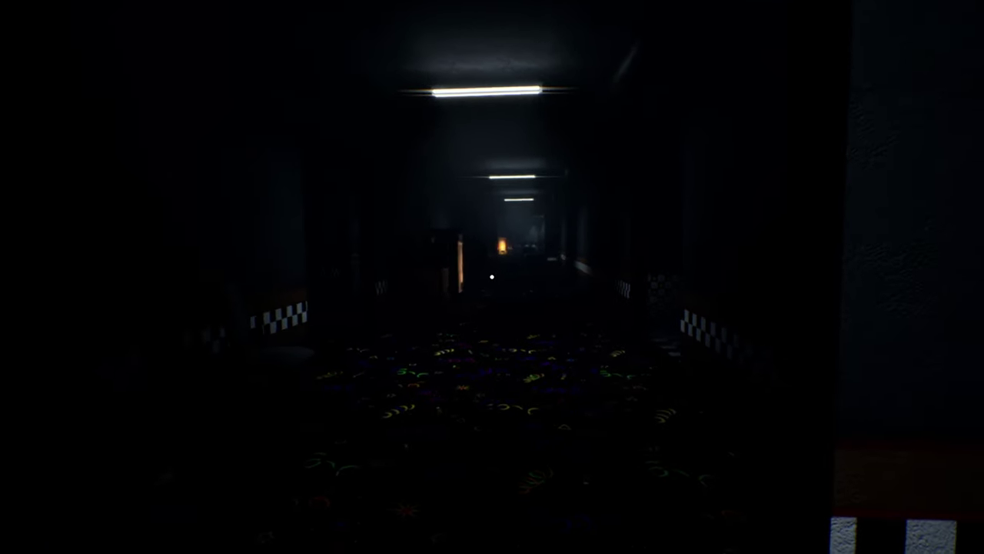
pyautogui.press('w')
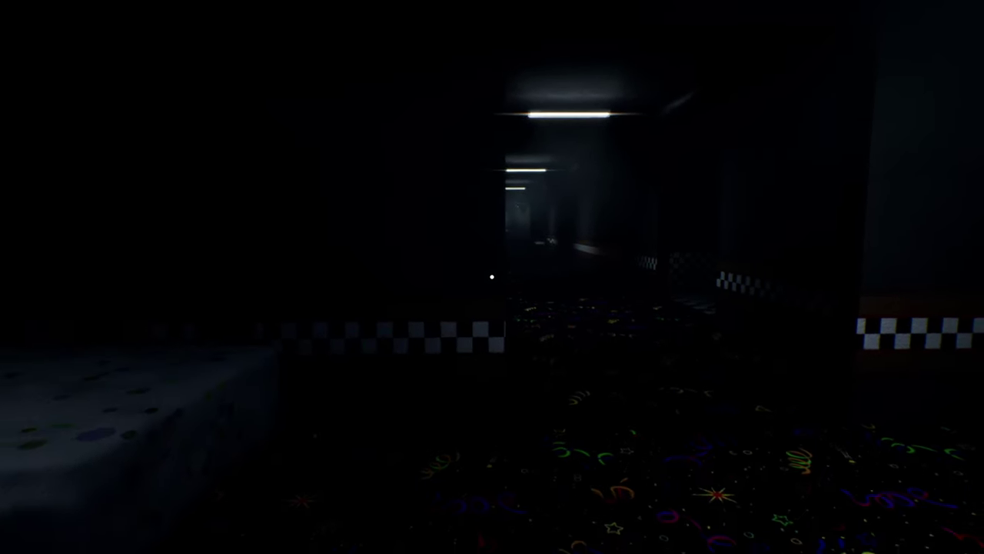
pyautogui.press('s')
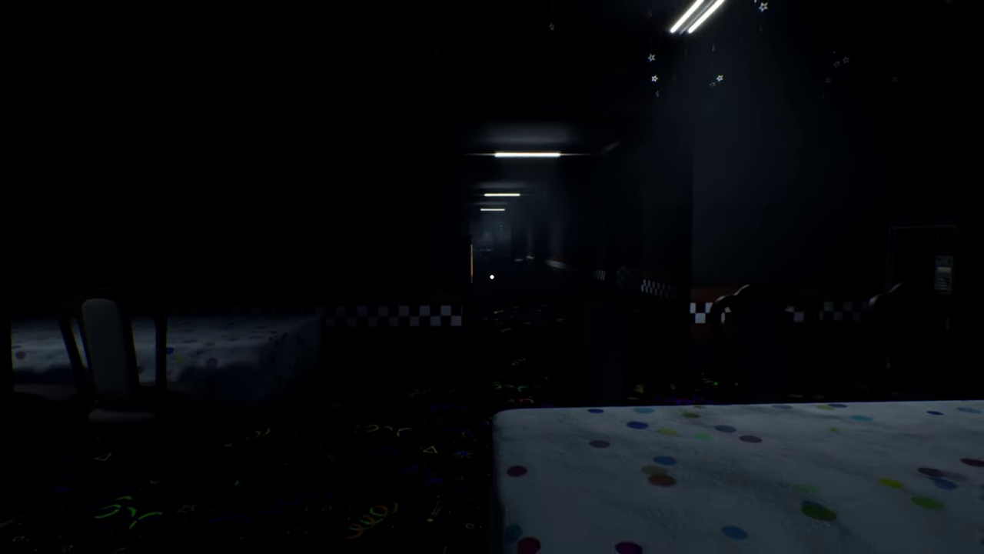
pyautogui.press('d')
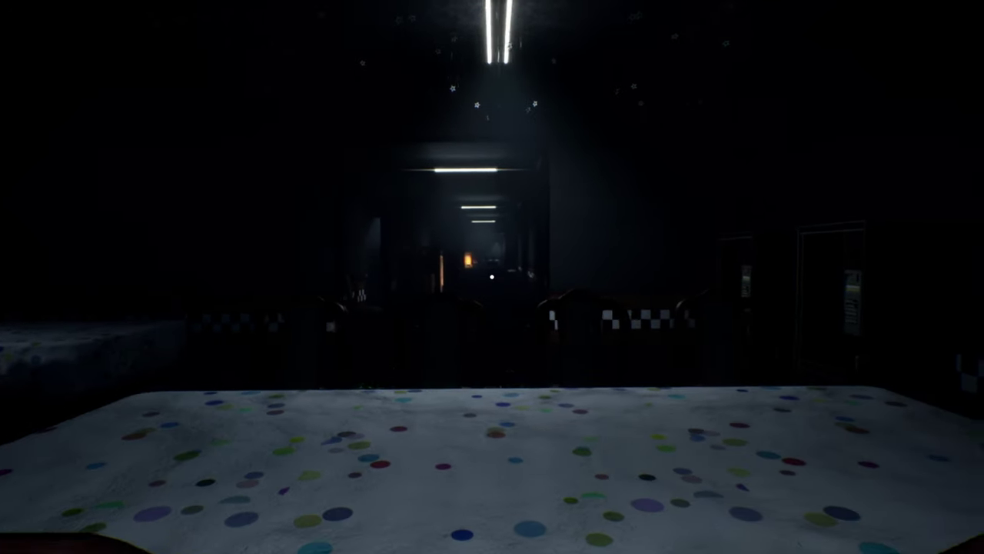
pyautogui.press('d')
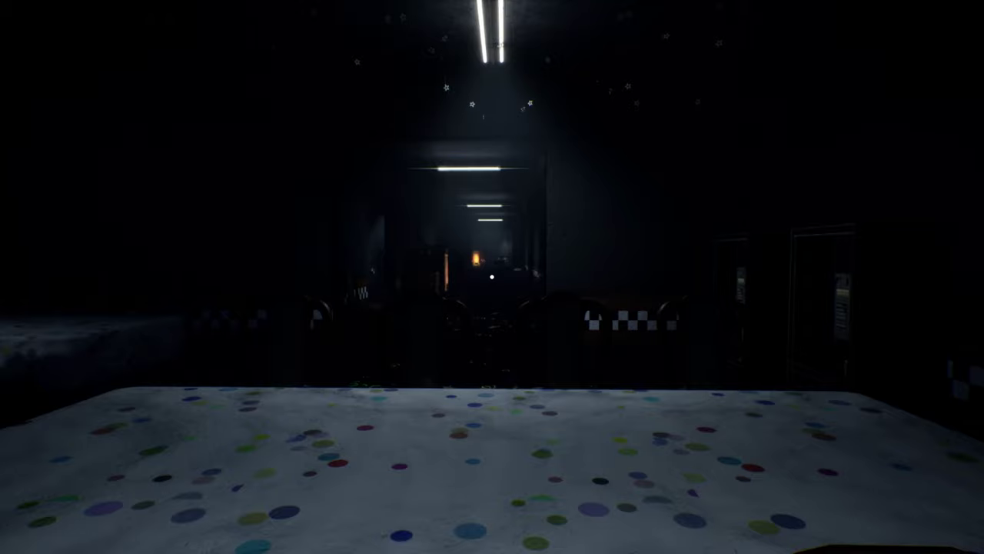
pyautogui.press('s')
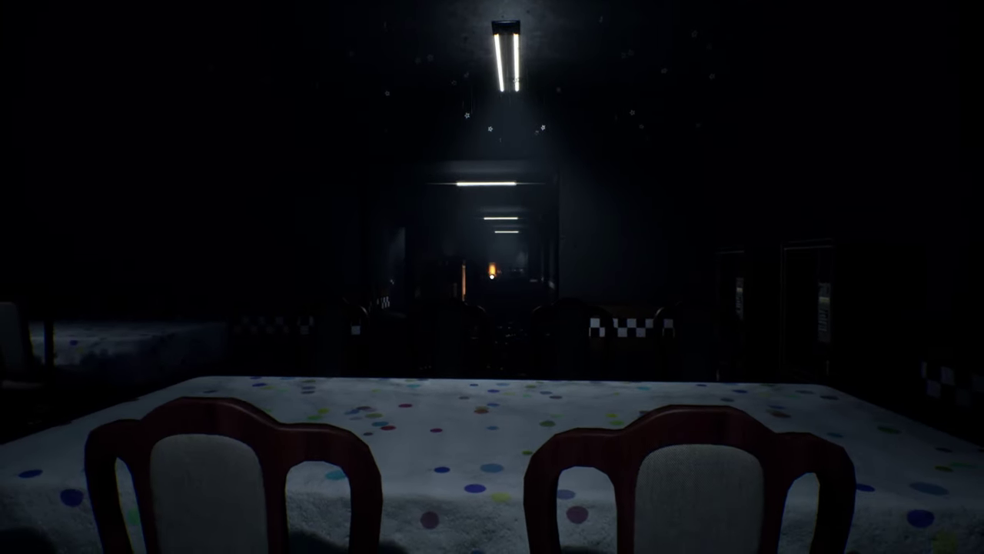
pyautogui.press('w')
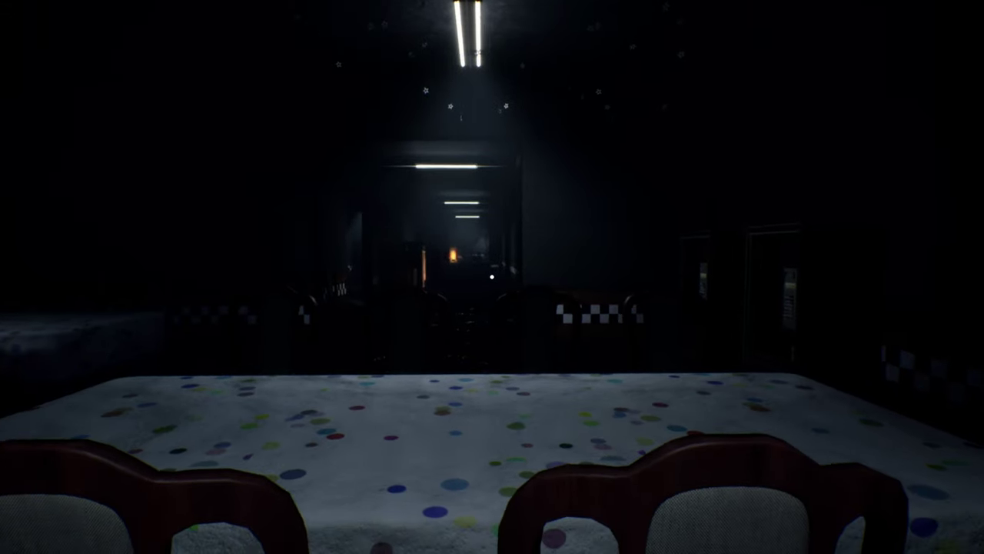
pyautogui.press('s')
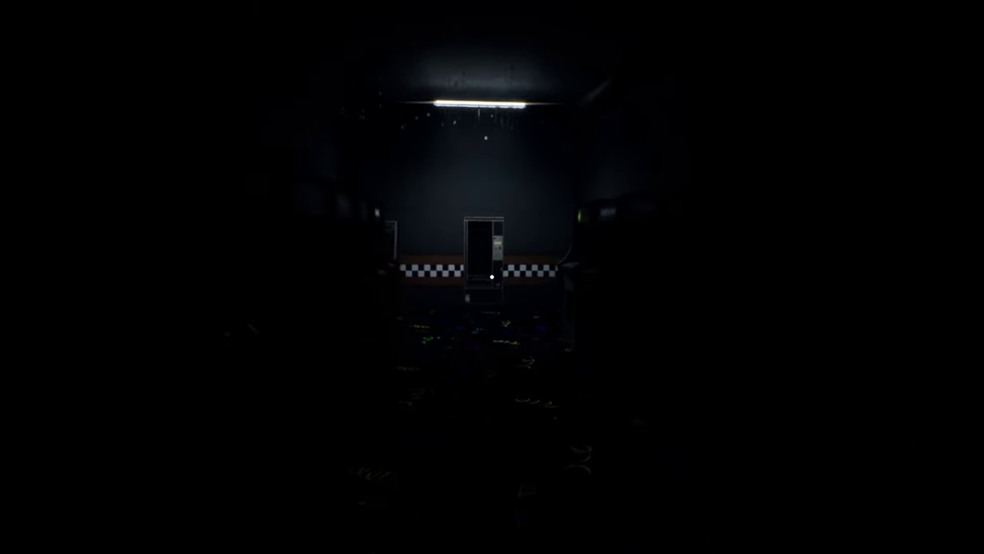
pyautogui.press('w')
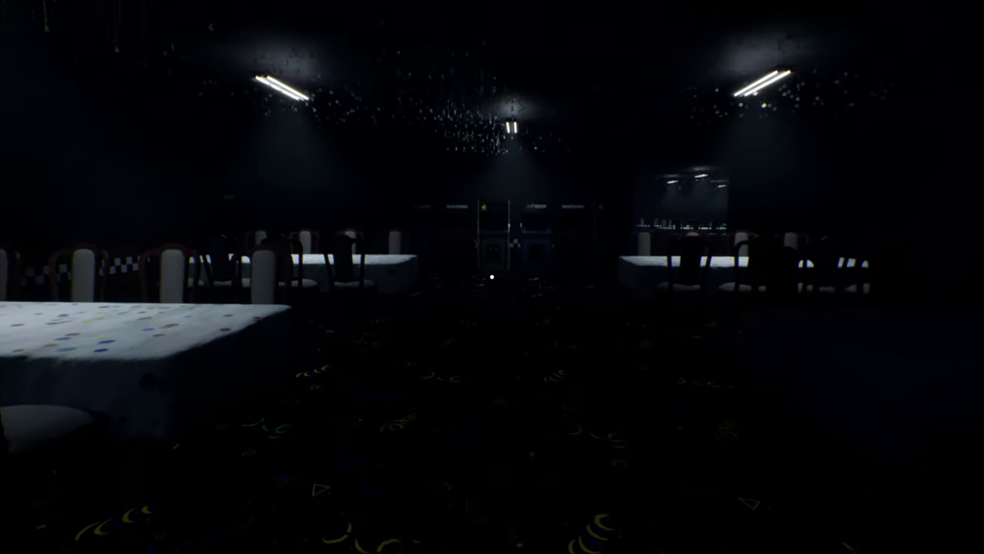
pyautogui.press('s')
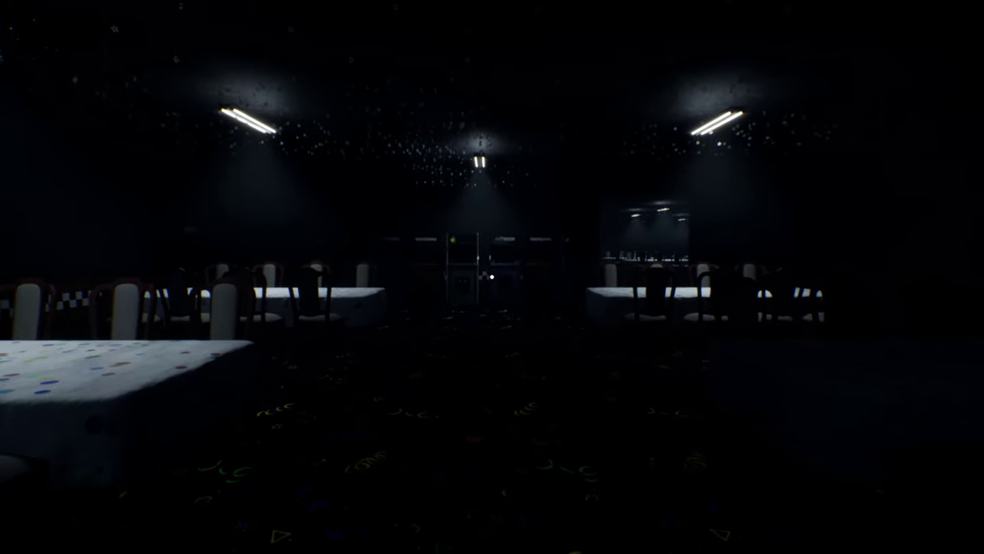
pyautogui.press('w')
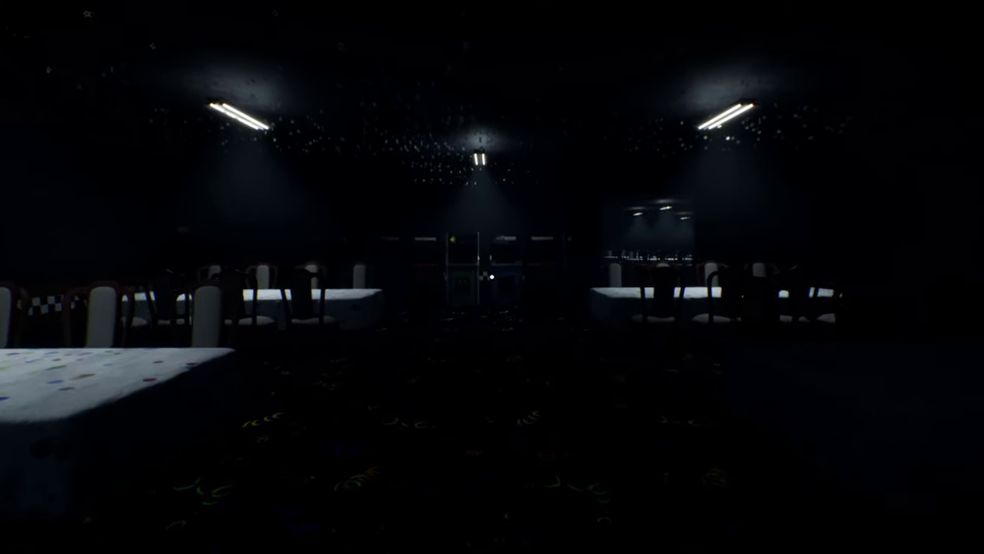
pyautogui.press('w')
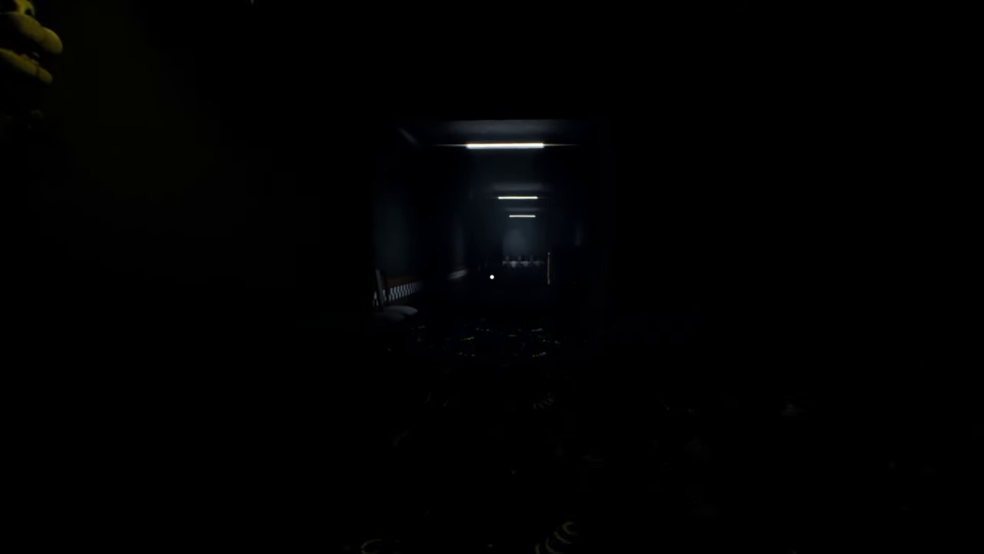
pyautogui.press('w')
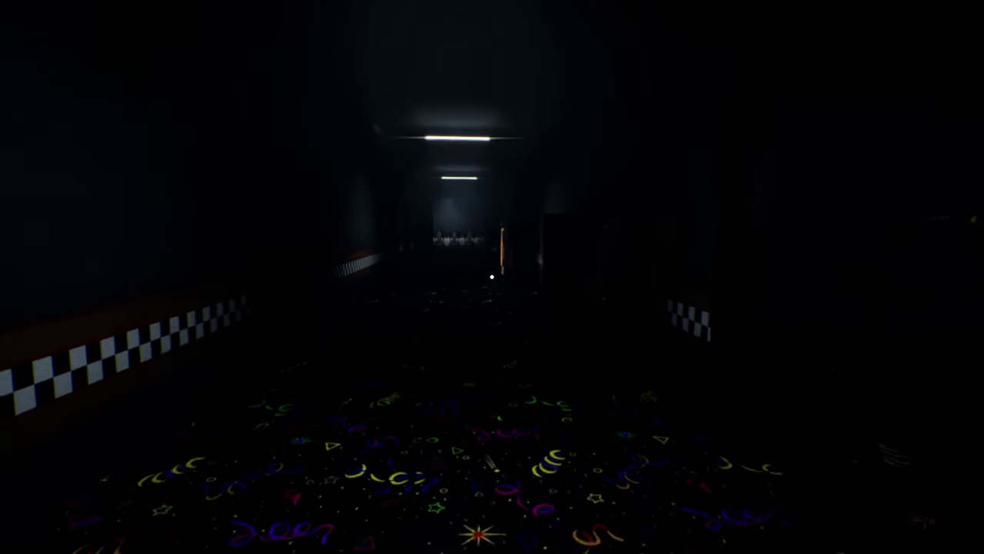
pyautogui.press('w')
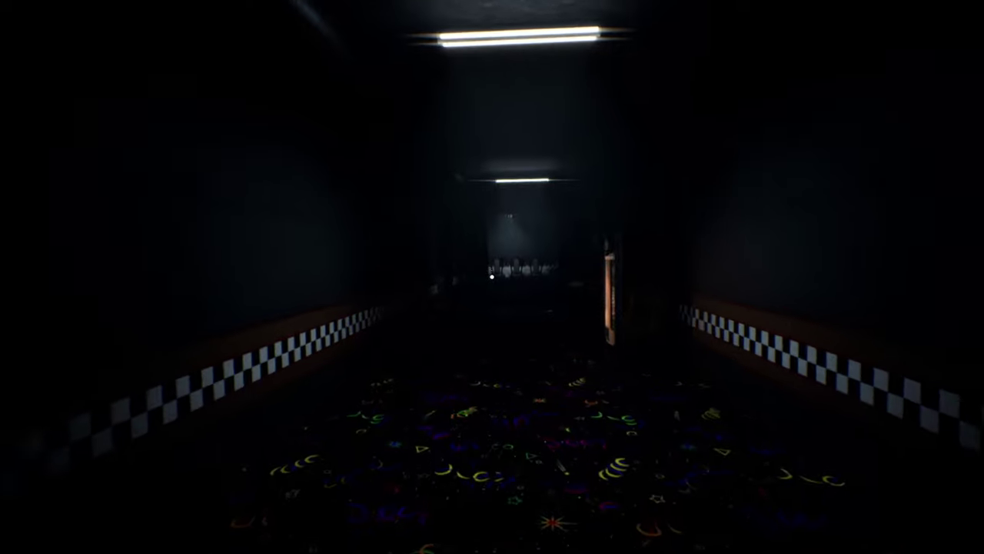
pyautogui.press('w')
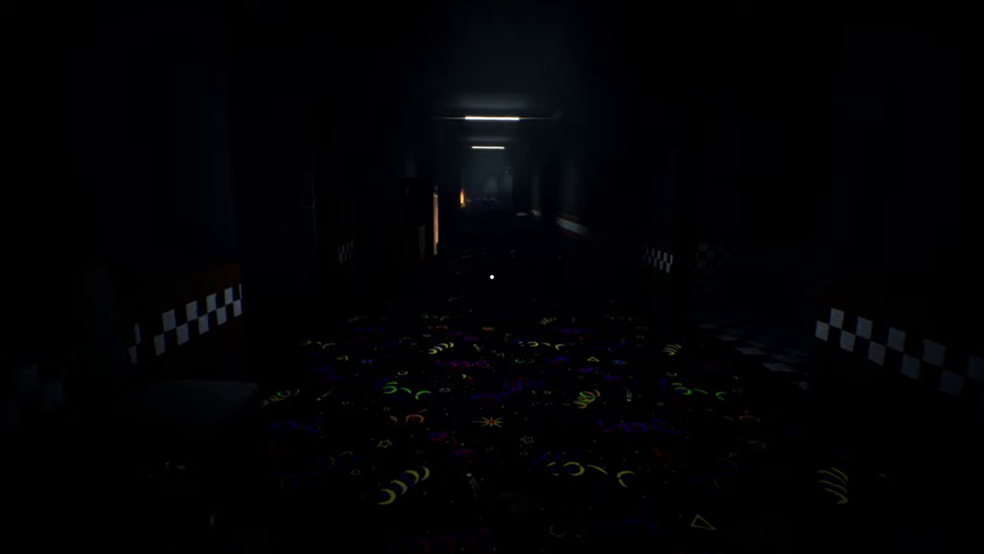
pyautogui.press('w')
pyautogui.press('w')
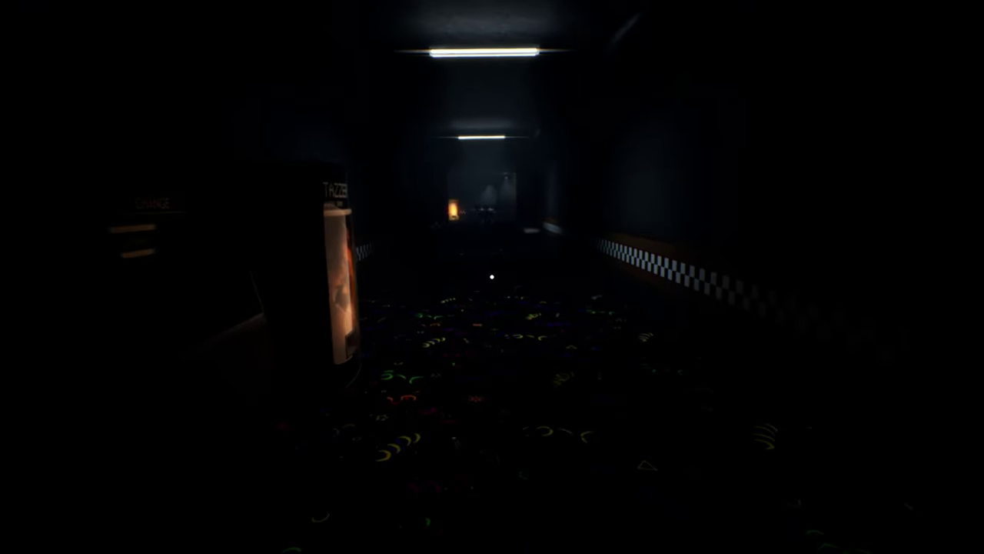
pyautogui.press('w')
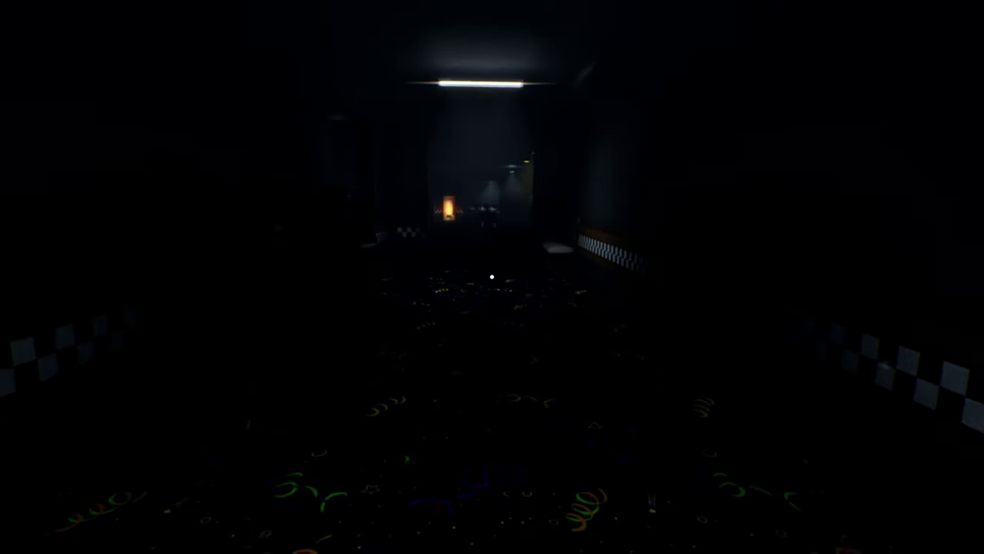
pyautogui.press('w')
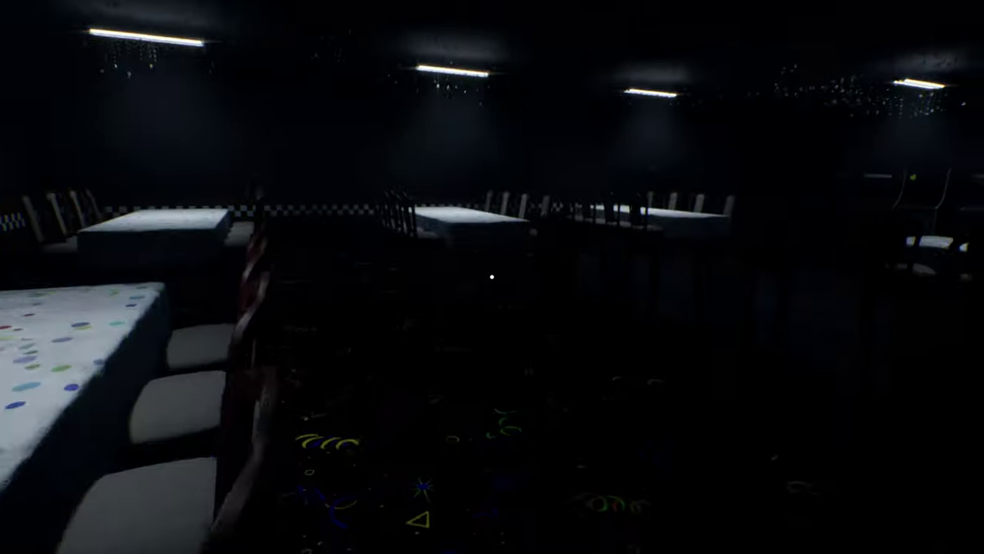
pyautogui.press('w')
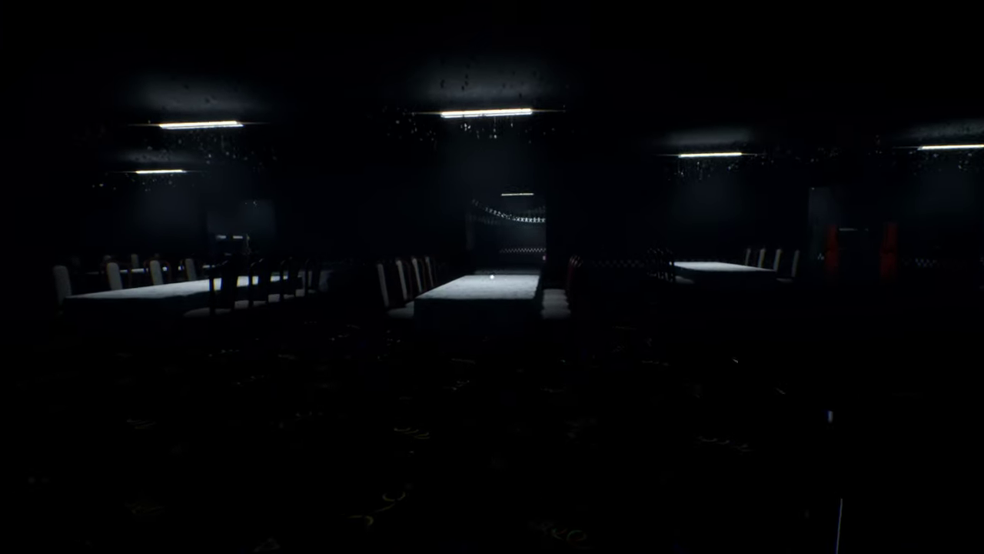
pyautogui.press('w')
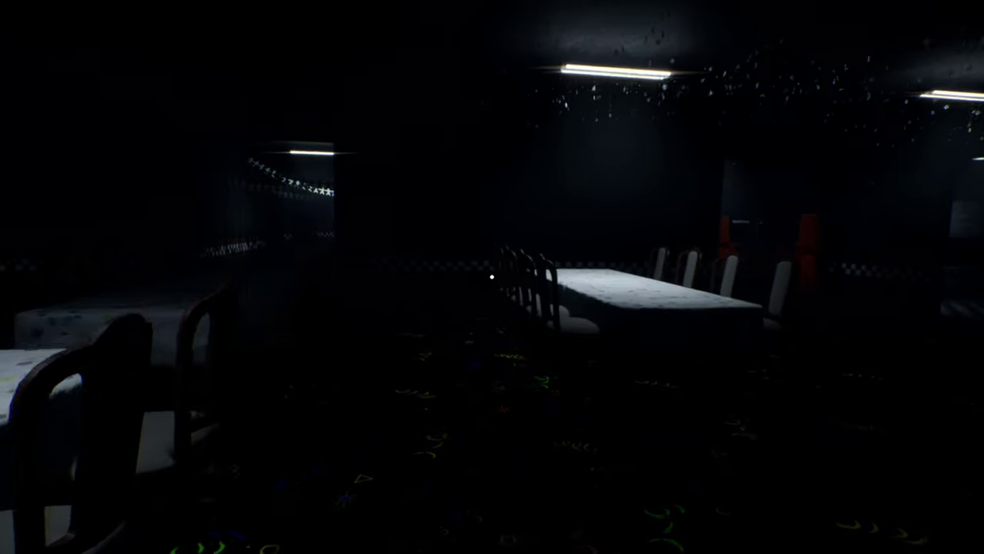